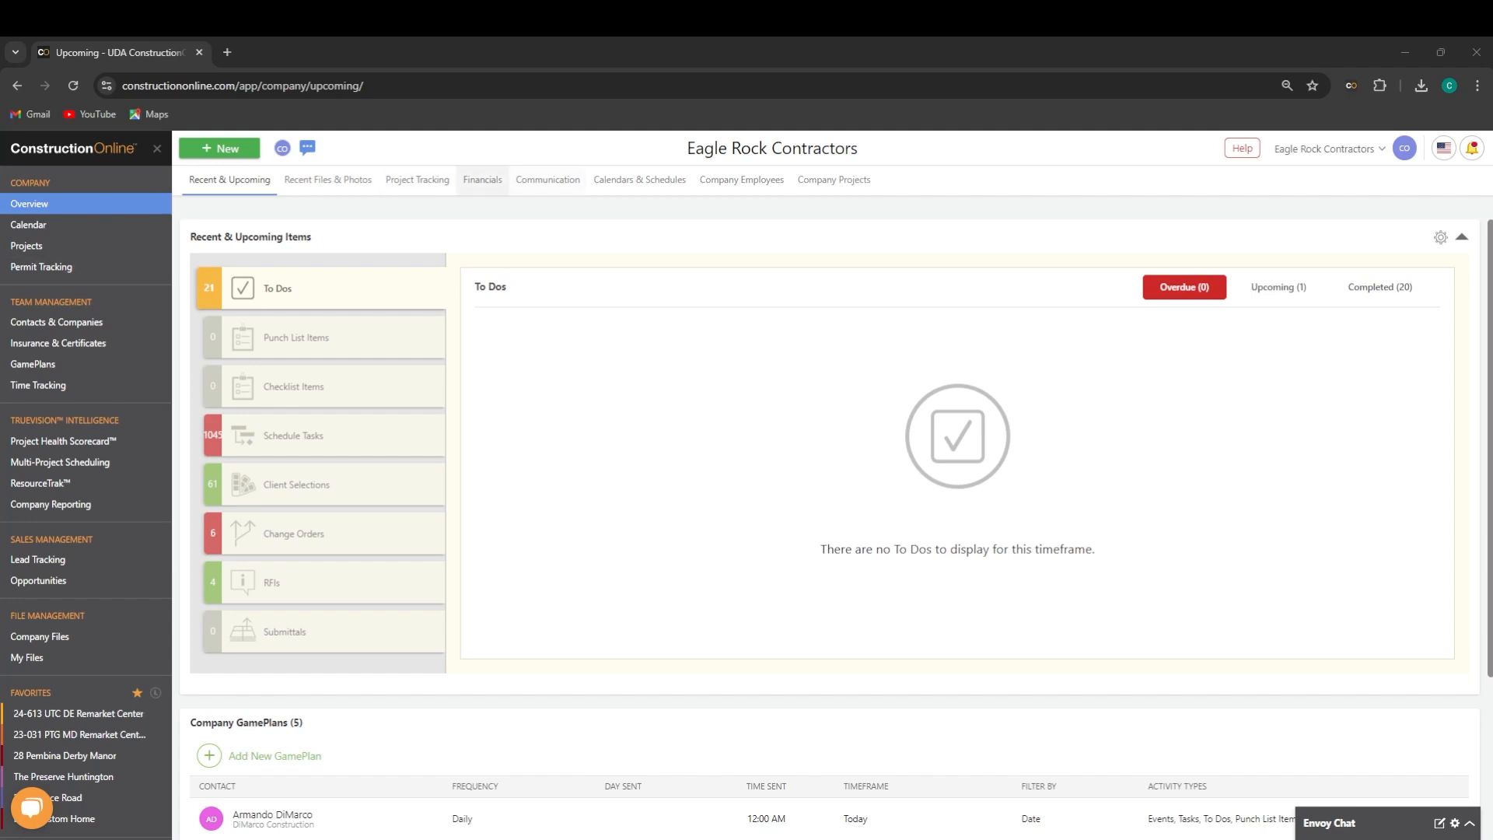
Step: Display the company-wide expenses and receipts within the purchasing financials
left_click(482, 180)
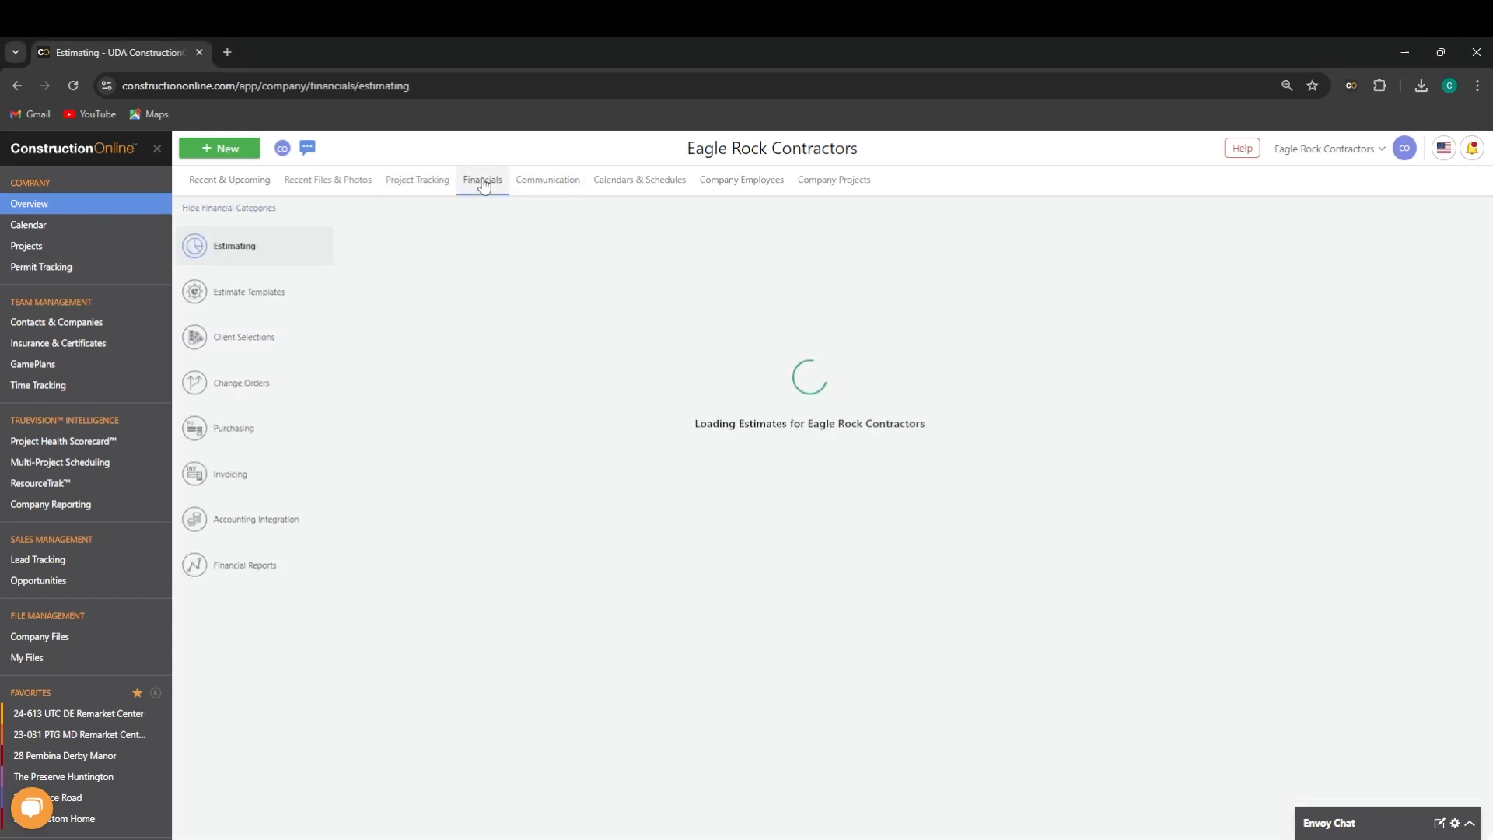
left_click(260, 434)
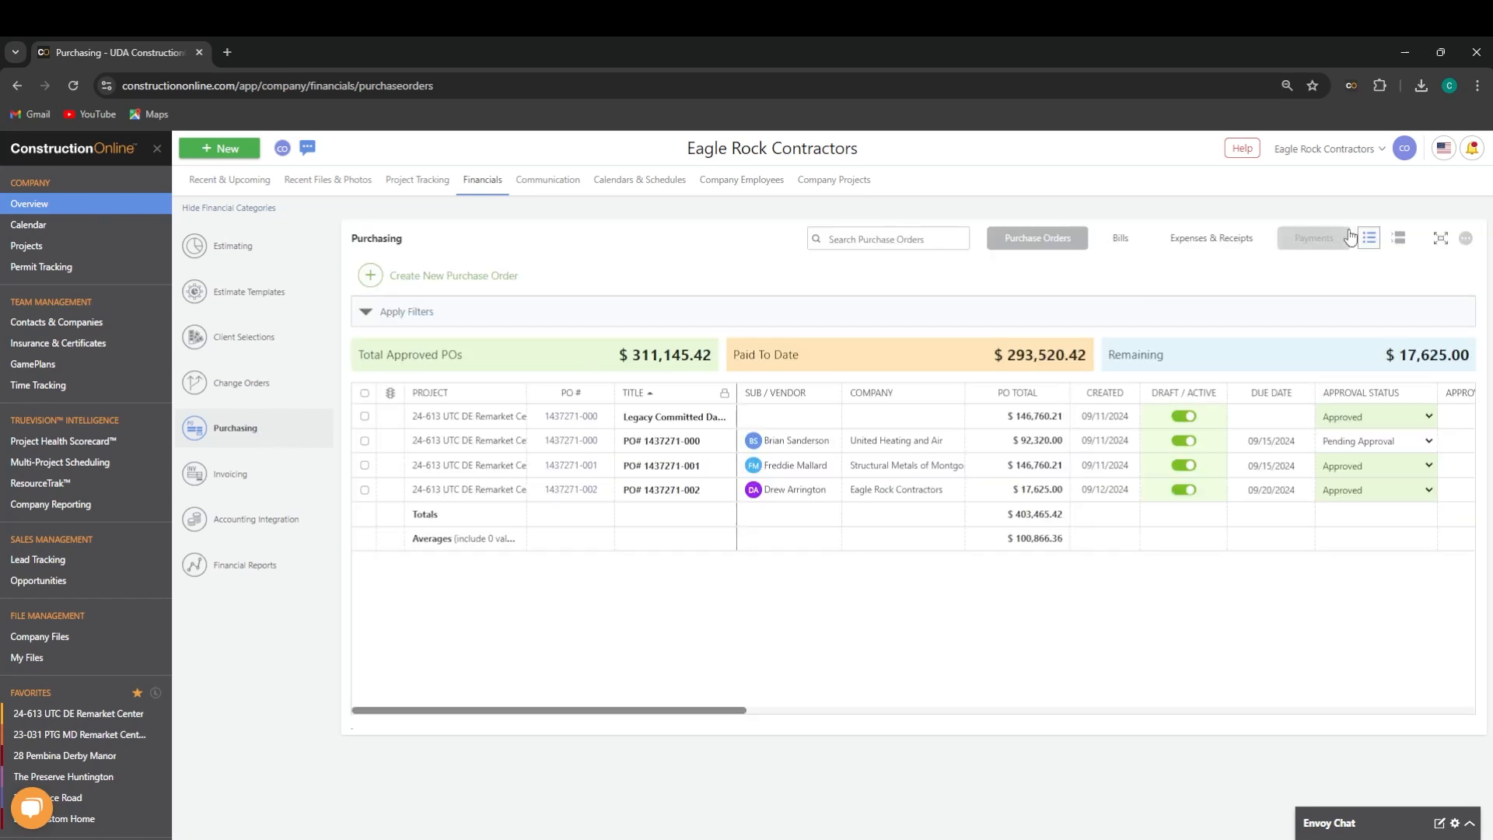
left_click(1203, 249)
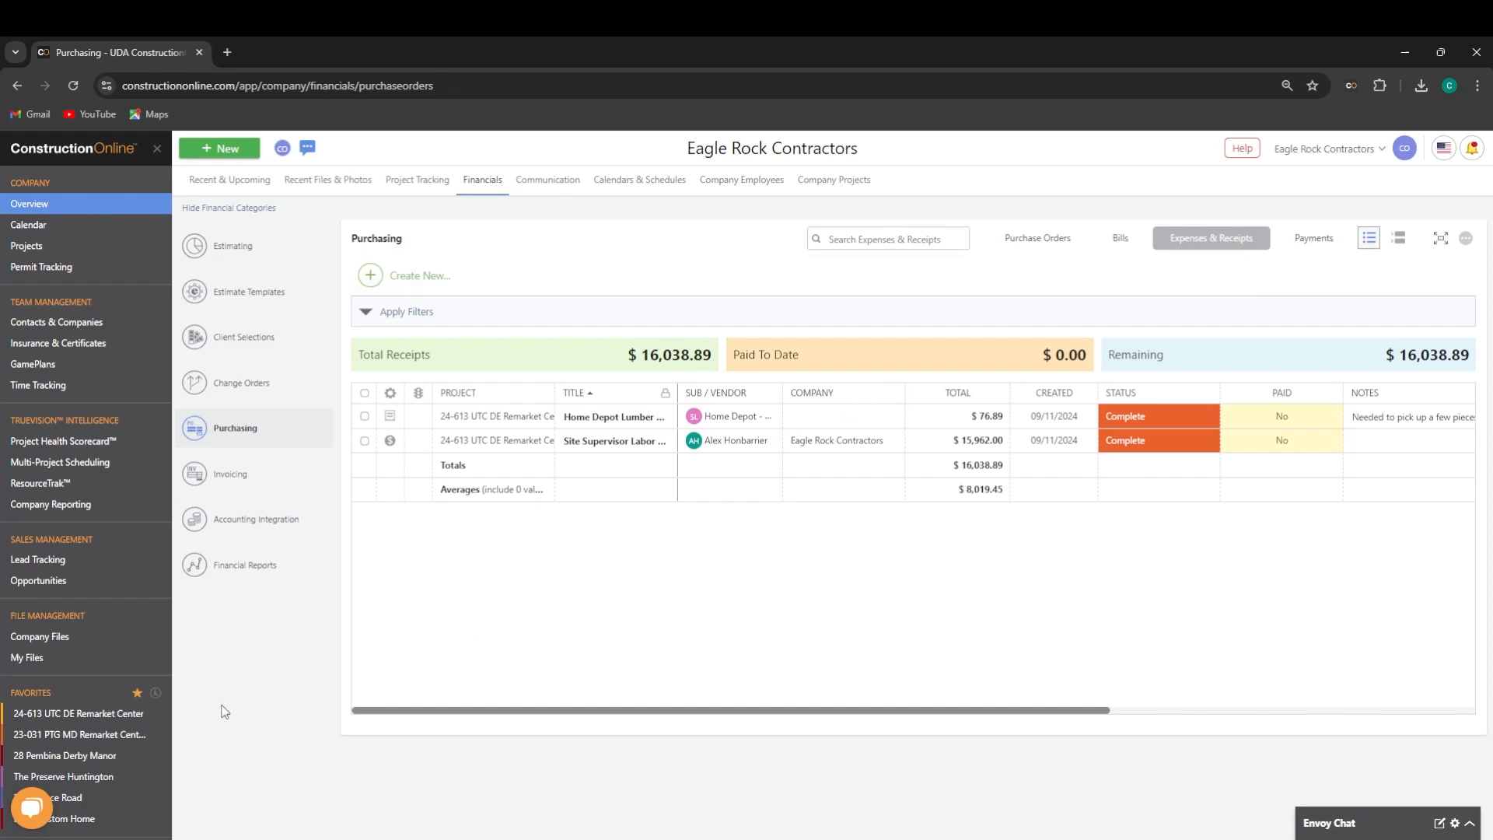
Step: Open the expenses and receipts list in the purchasing financials of project 24-613 UTC DE Remarket Center
left_click(124, 719)
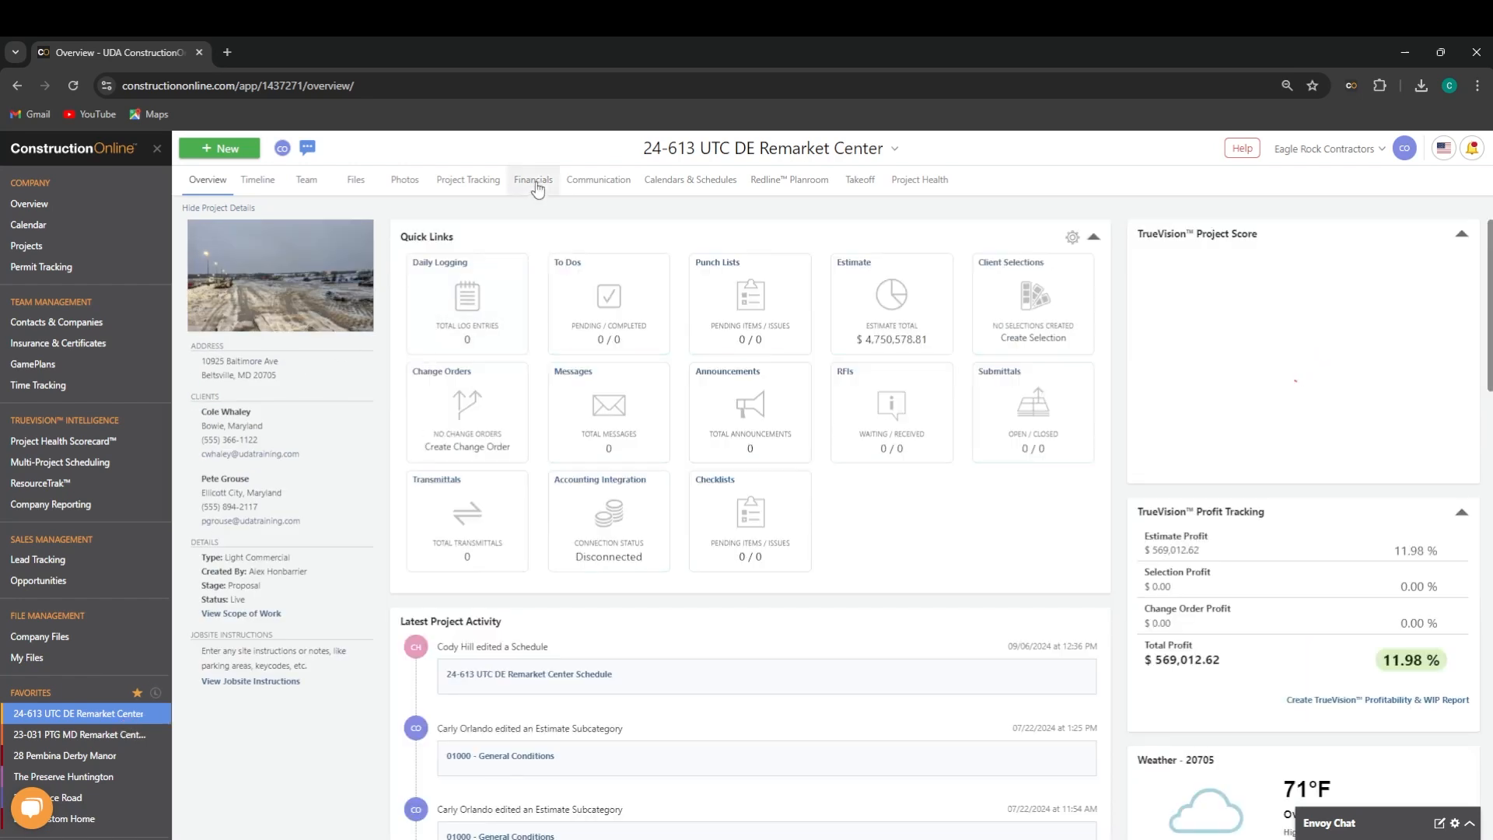
left_click(535, 185)
left_click(236, 429)
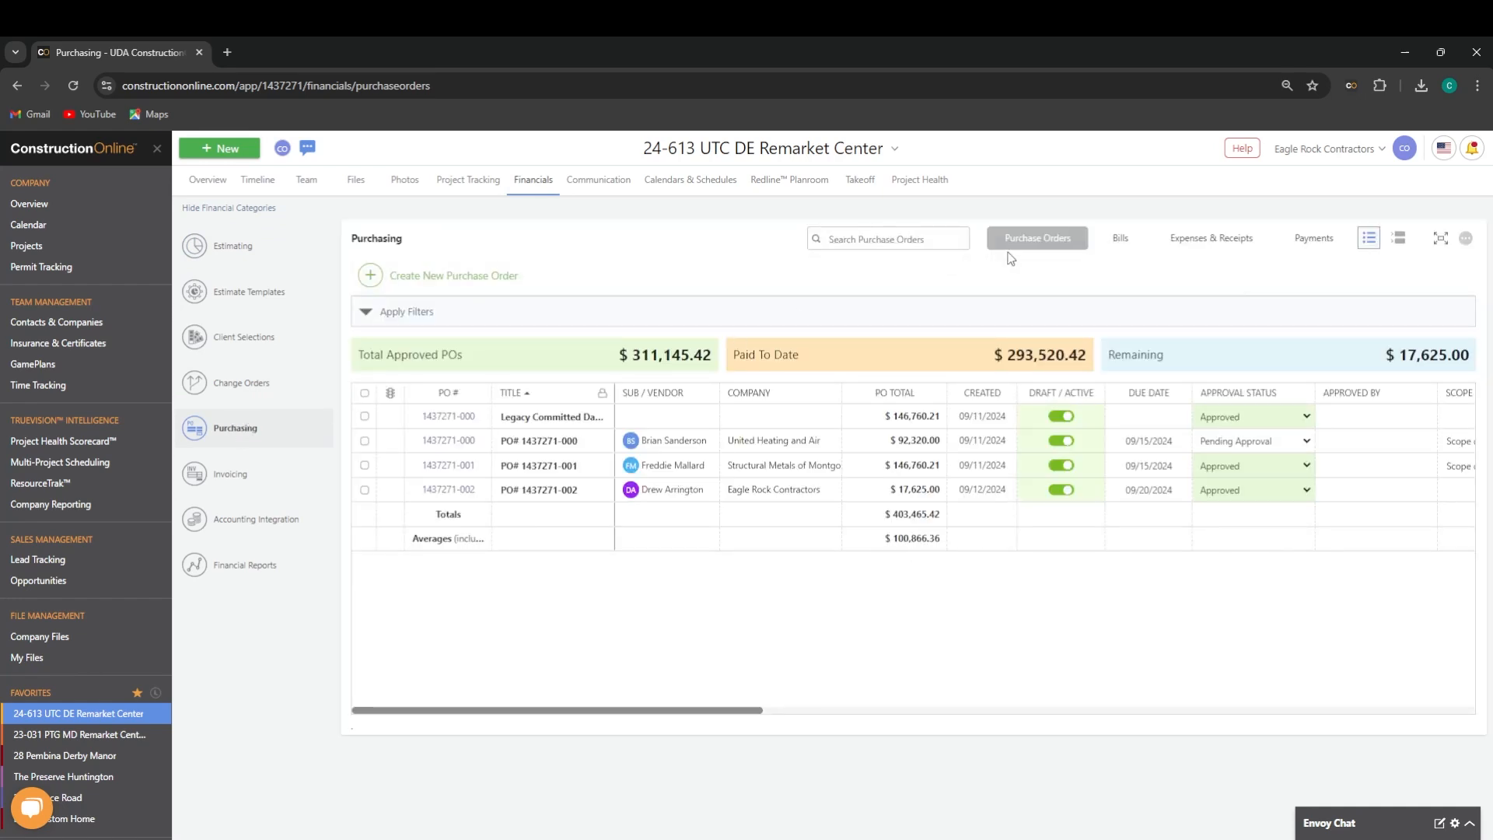
left_click(1156, 254)
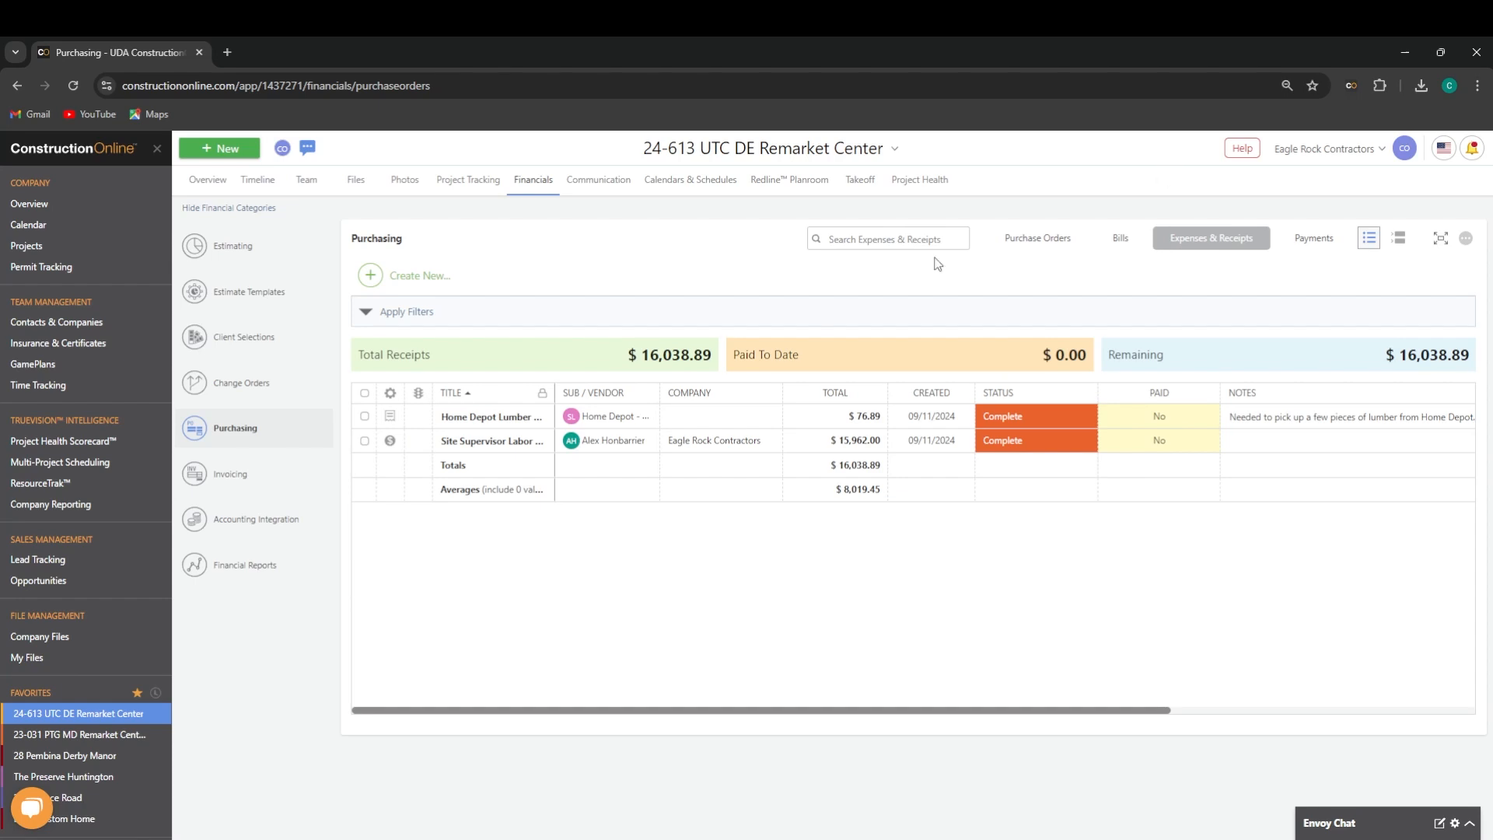
Step: Start a new receipt from an image, uploading the file Receipt.jpg
mouse_move(577, 293)
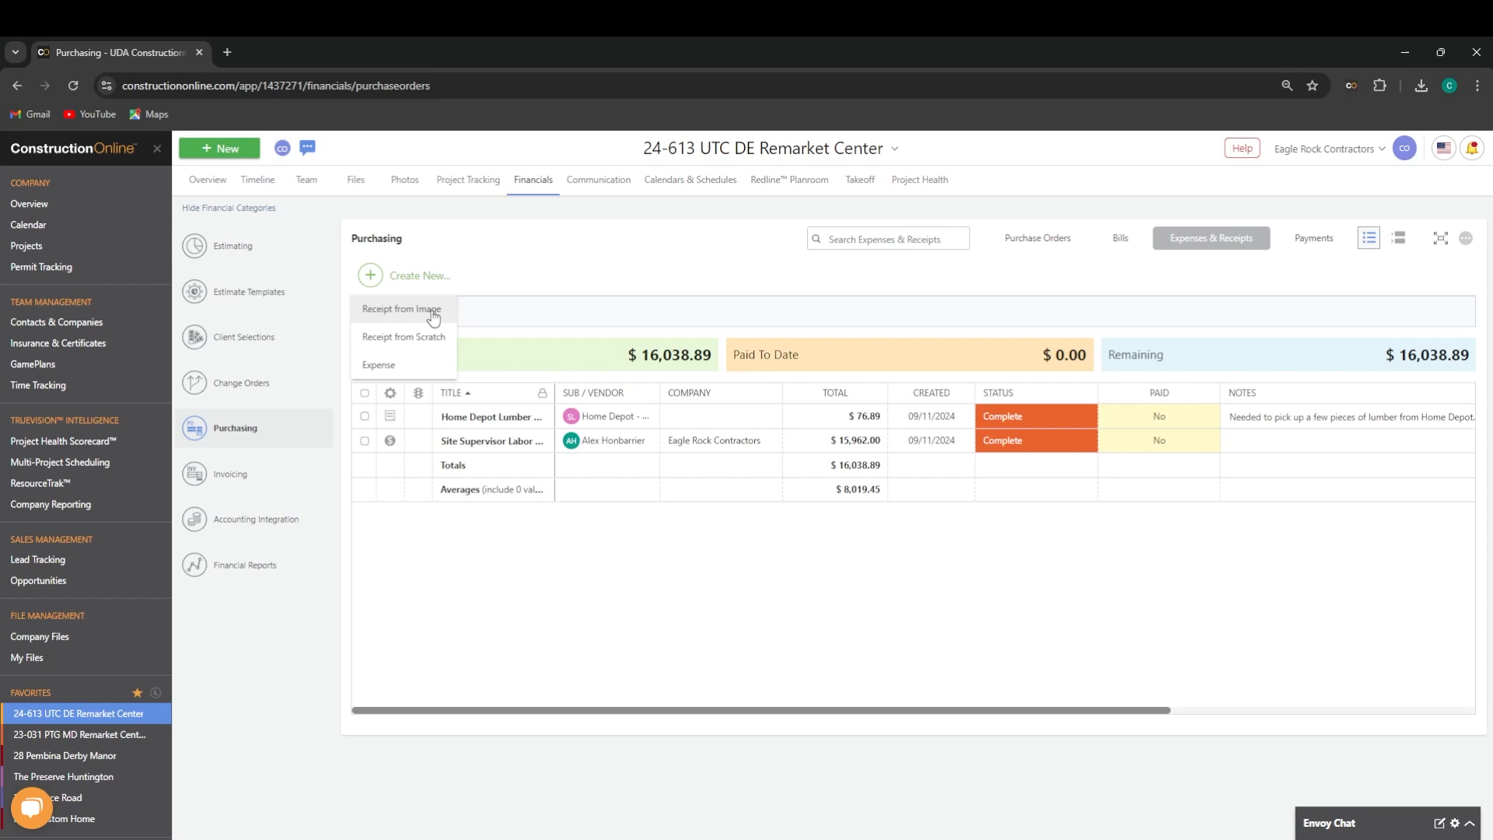
left_click(433, 312)
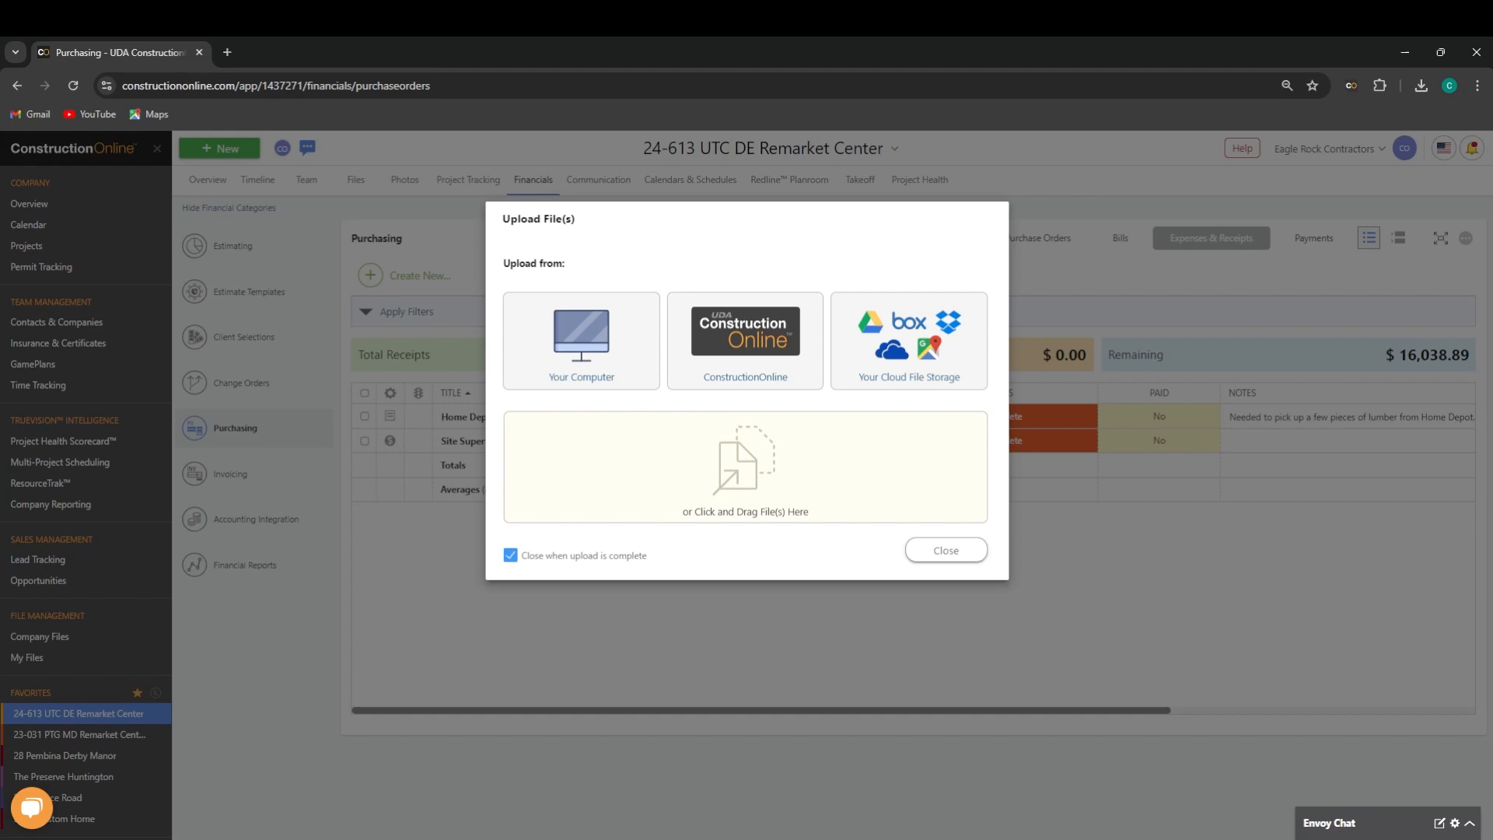
left_click_drag(0, 467, 656, 466)
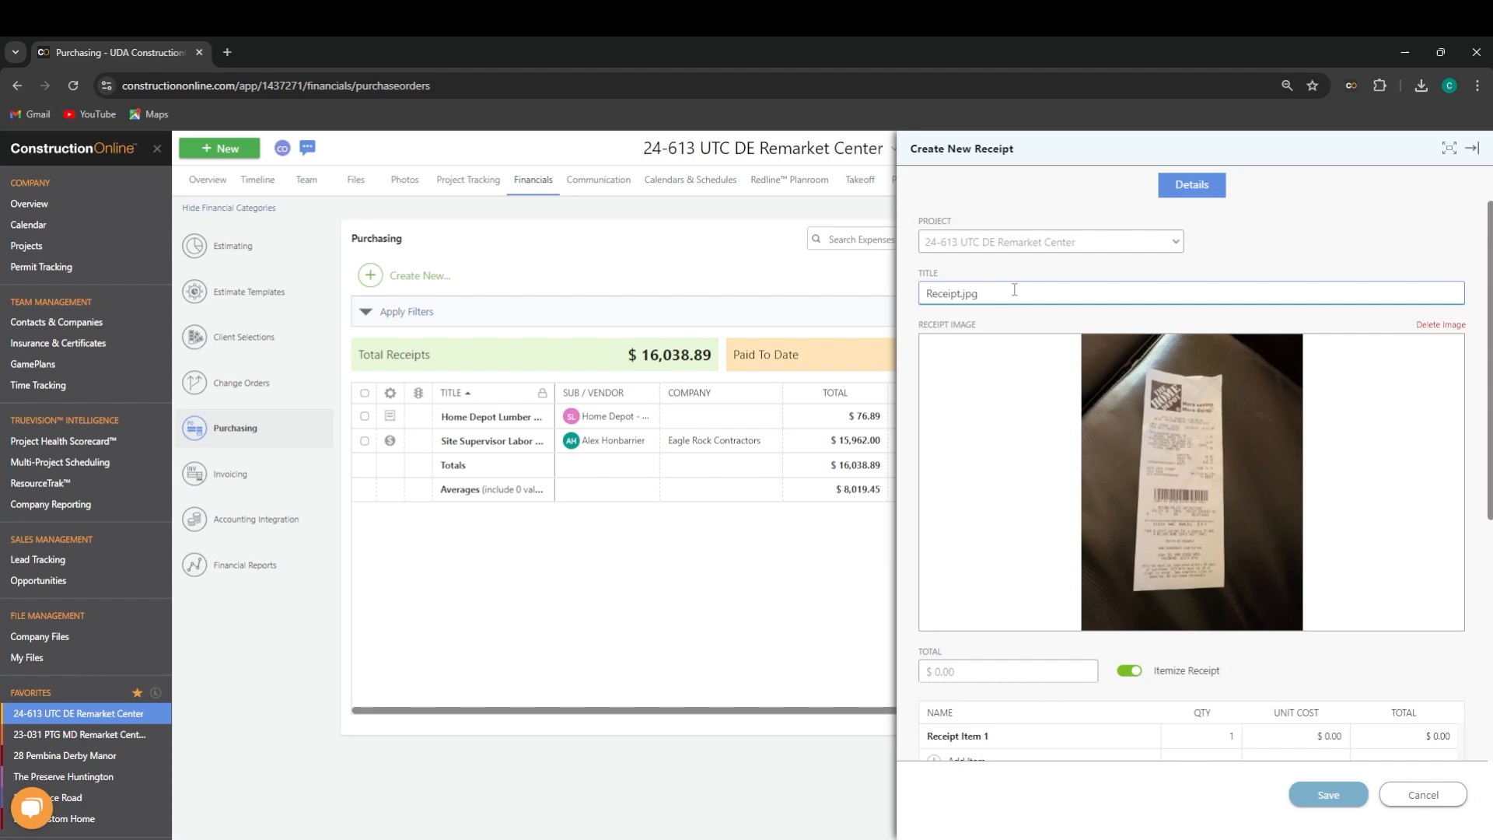
Step: Change the receipt's title to "Home Depot Receipt"
key("BackSpace")
key("BackSpace")
key("BackSpace")
key("BackSpace")
key("Left")
key("Left")
type("Home Depot")
scroll(1029, 435, "down", 2)
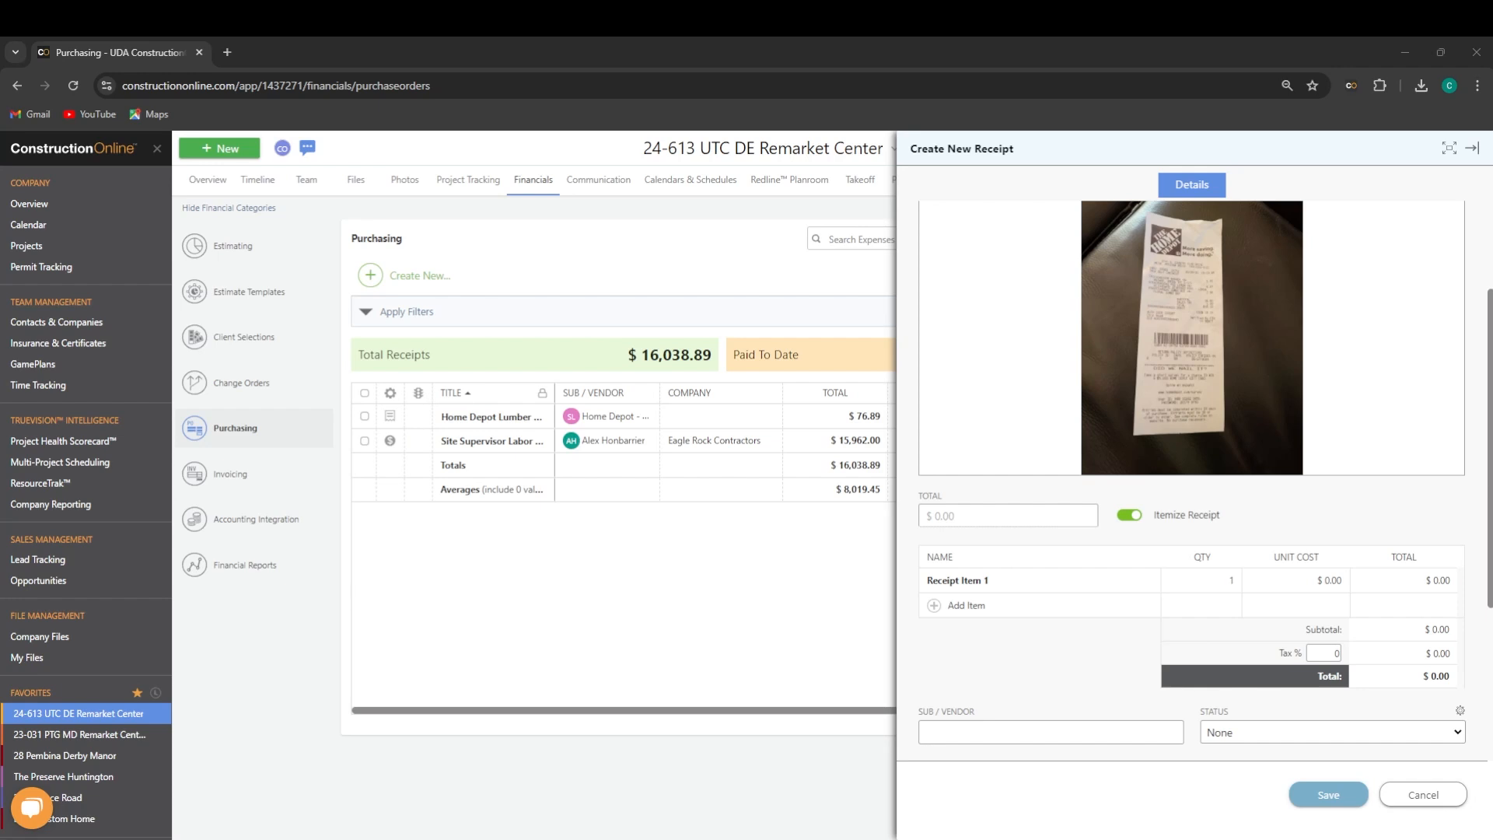
left_click(1129, 516)
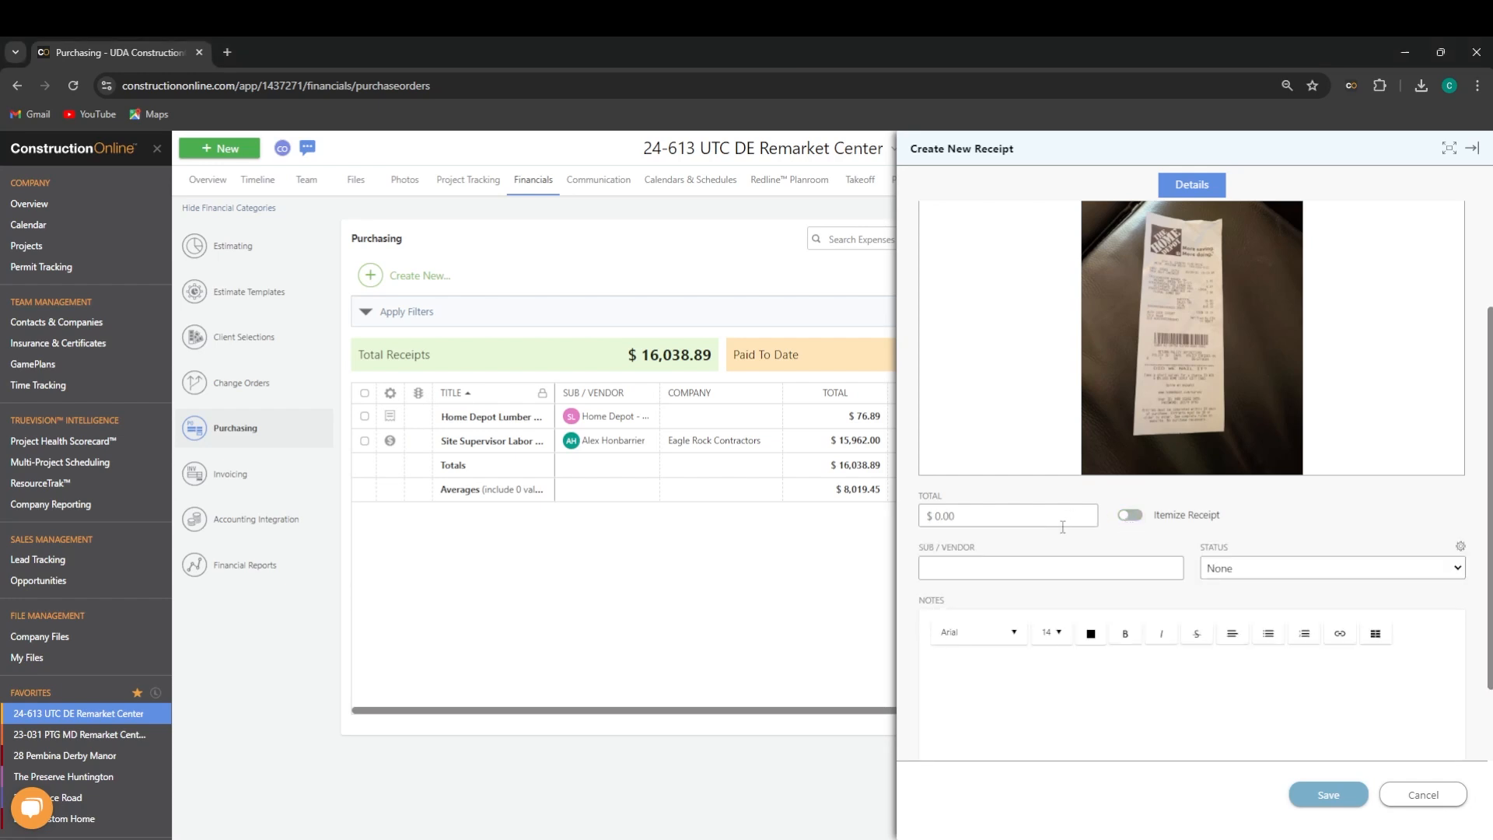
left_click(1129, 517)
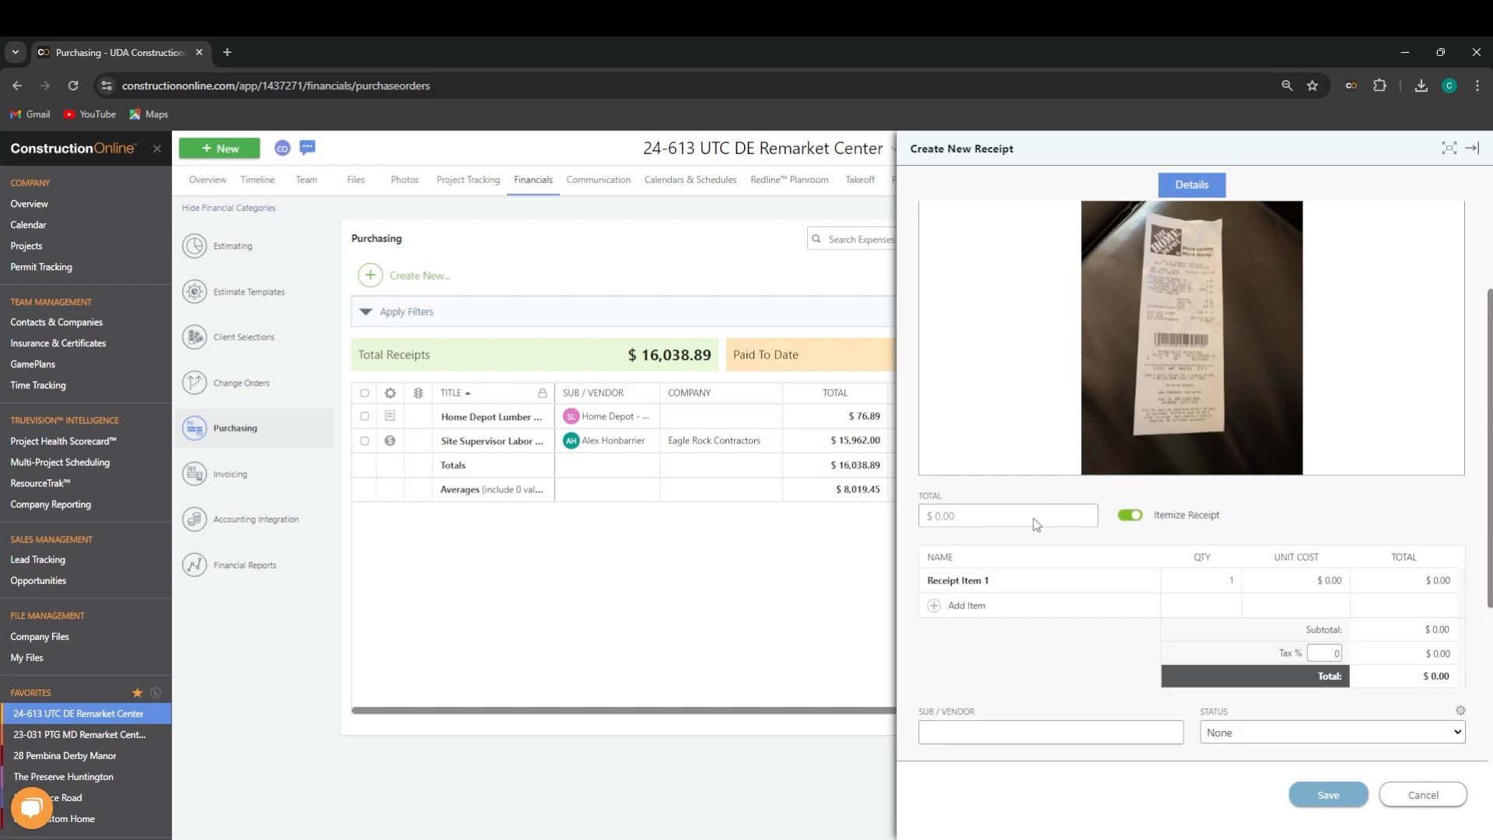
Step: Enter three receipt items named "Washer Green TPE 1-1/2", "Rejuvenate Disposer Pods" and "Floral Jumbo Pot"
left_click(975, 580)
type("Washer Green TPE 1-1/2")
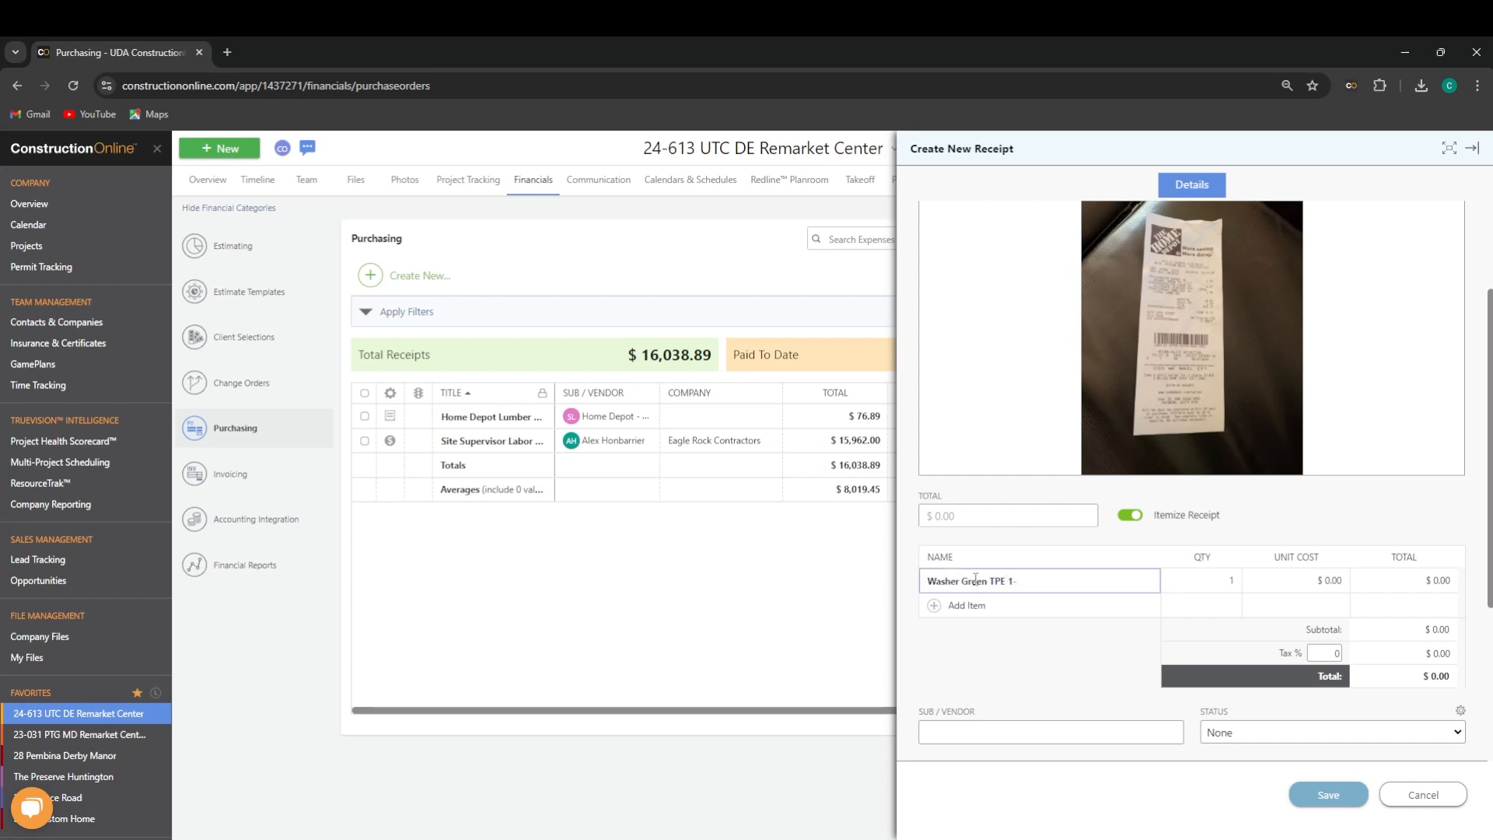
left_click(963, 605)
type("Rejuvenate ")
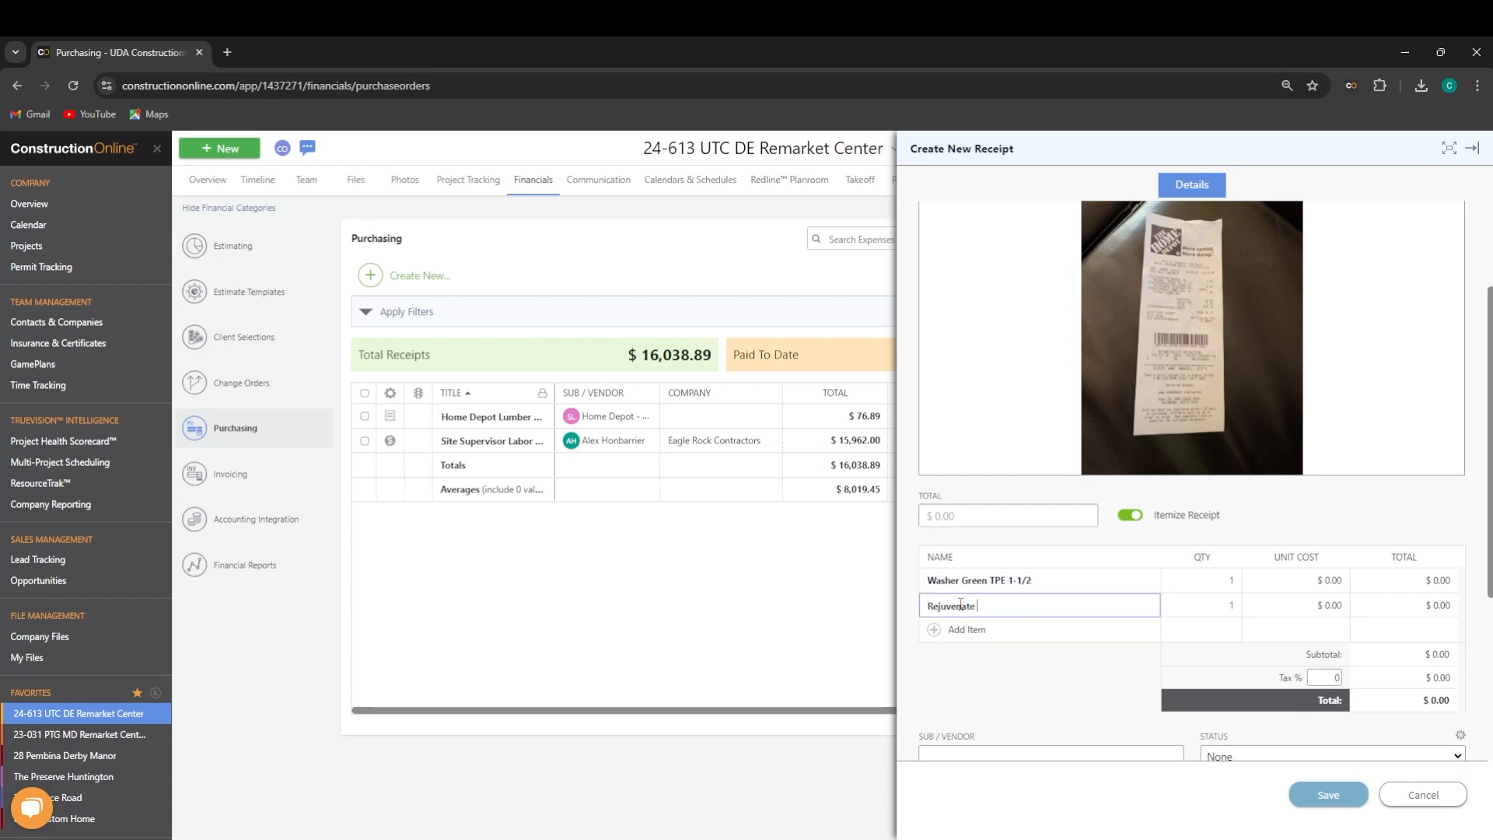
type("Disposer Pods")
left_click(967, 634)
left_click(973, 630)
type("Floral Jumbo Pot")
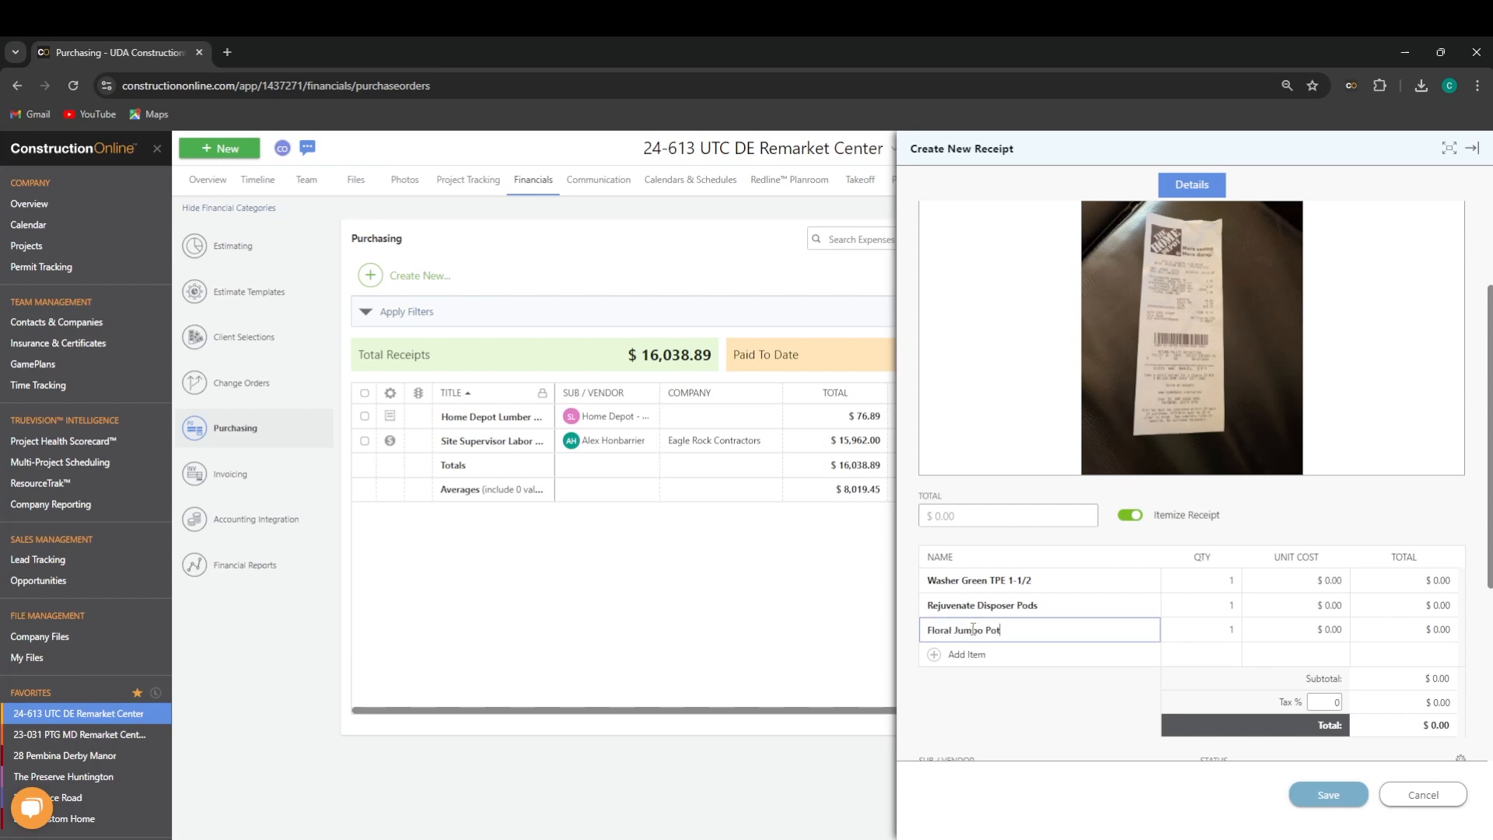
left_click(1043, 685)
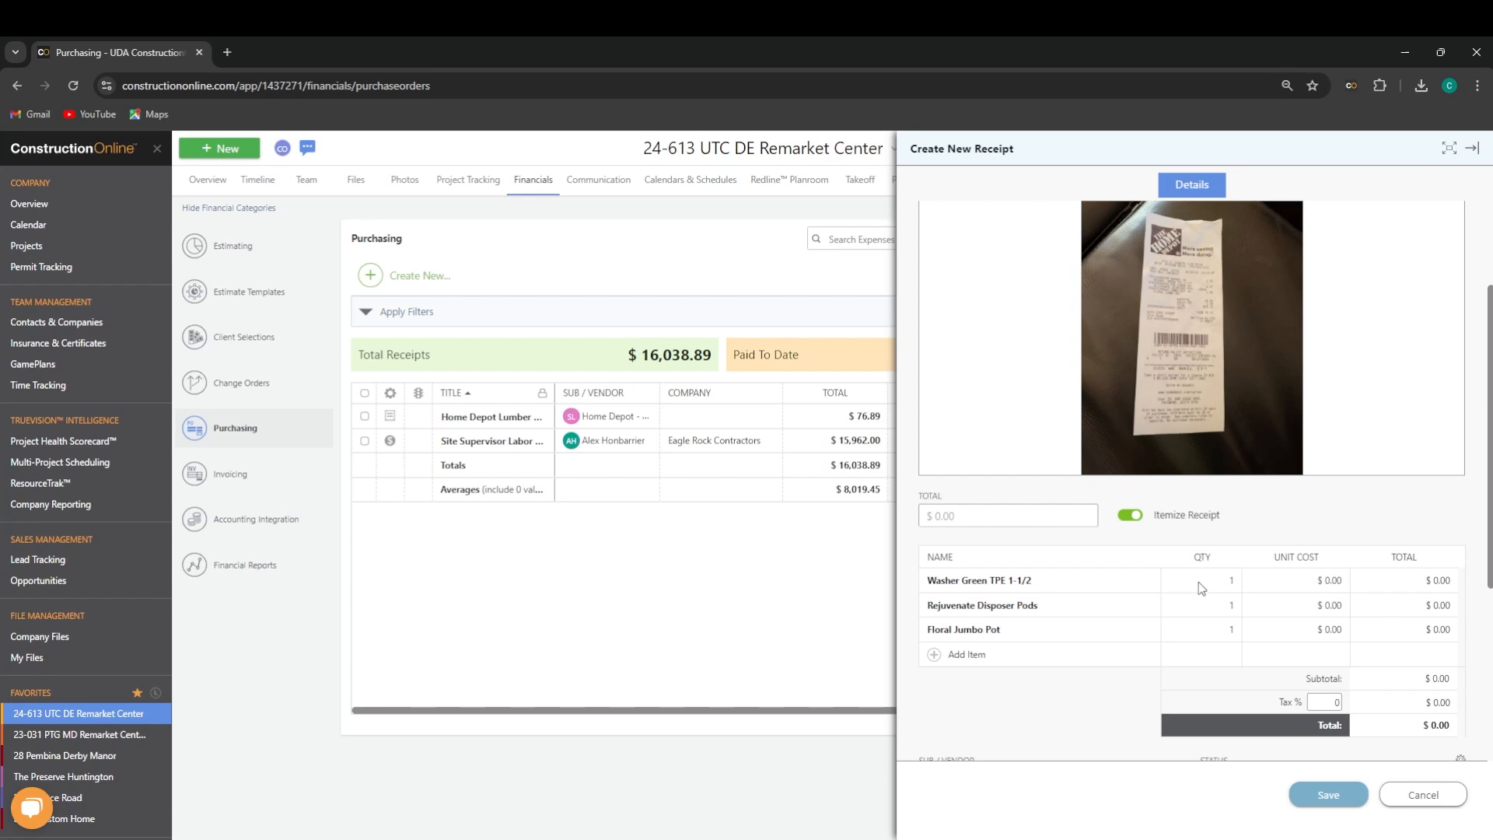
Step: Set the unit costs to $1.85 for the washer, $6.97 for the disposer pods and $7.98 for the floral pot
left_click(1320, 584)
type("1.85")
left_click(1324, 605)
type("6.97")
left_click(1323, 629)
type("7.98")
key("Return")
Step: Set the receipt's tax amount to $1.39
left_click(1452, 705)
left_click(1330, 746)
left_click(1326, 704)
left_click(1444, 703)
type("1.39")
key("Return")
Step: Assign Home Depot - Opelika as the receipt's sub/vendor
scroll(1163, 615, "down", 3)
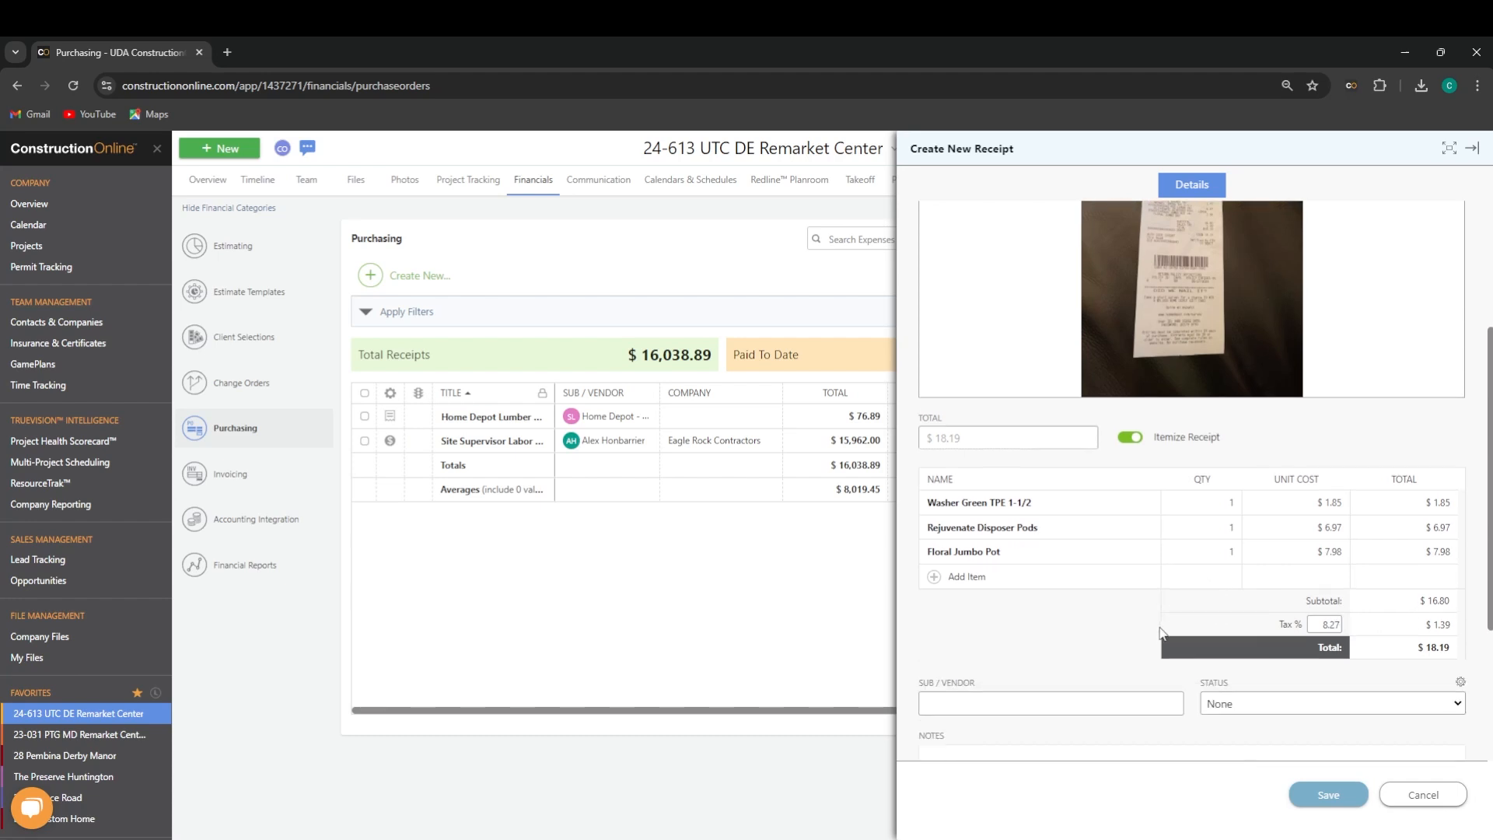
scroll(1162, 603, "down", 1)
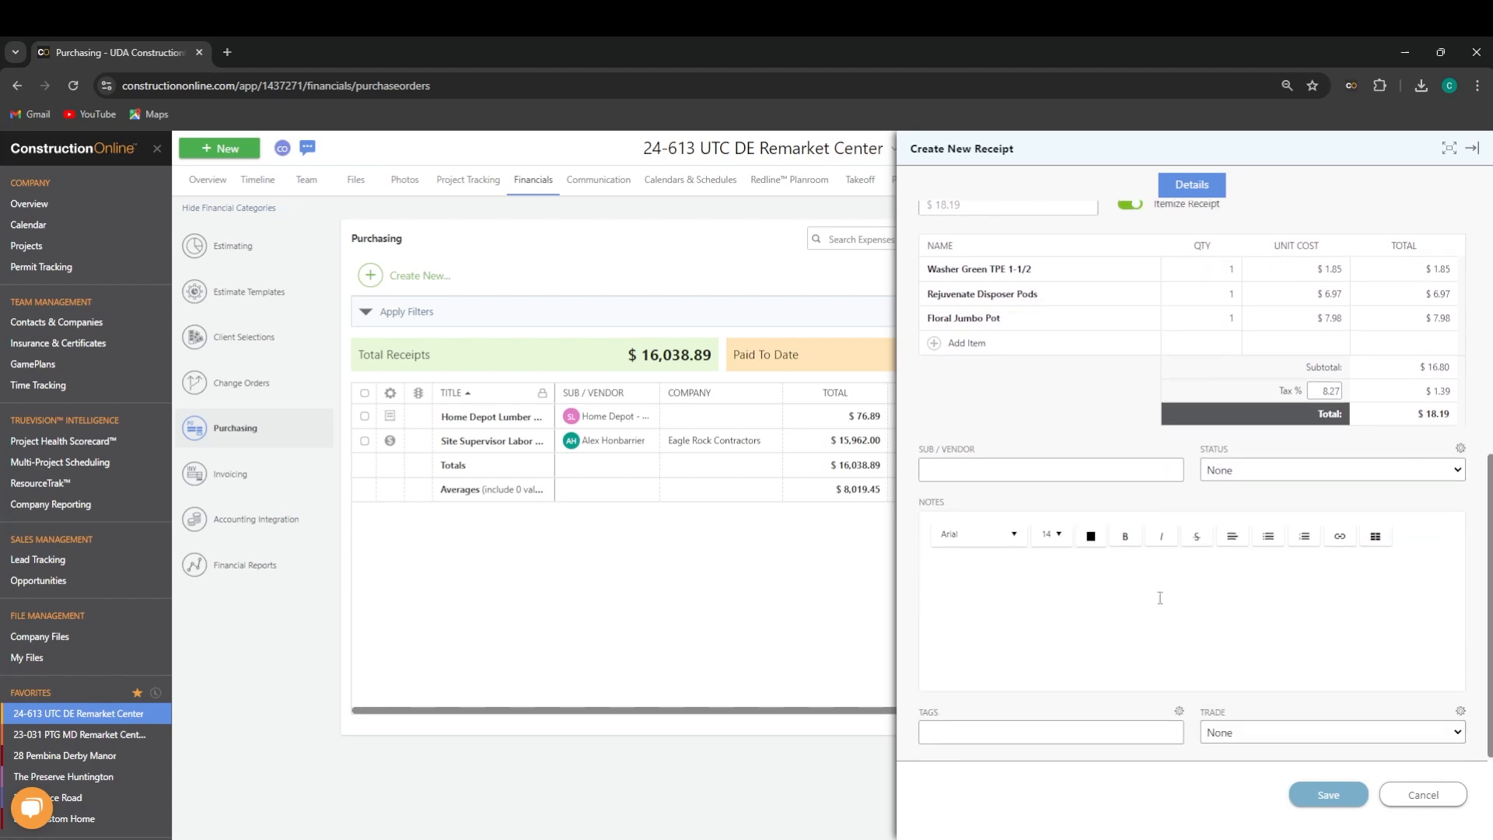
left_click(1026, 468)
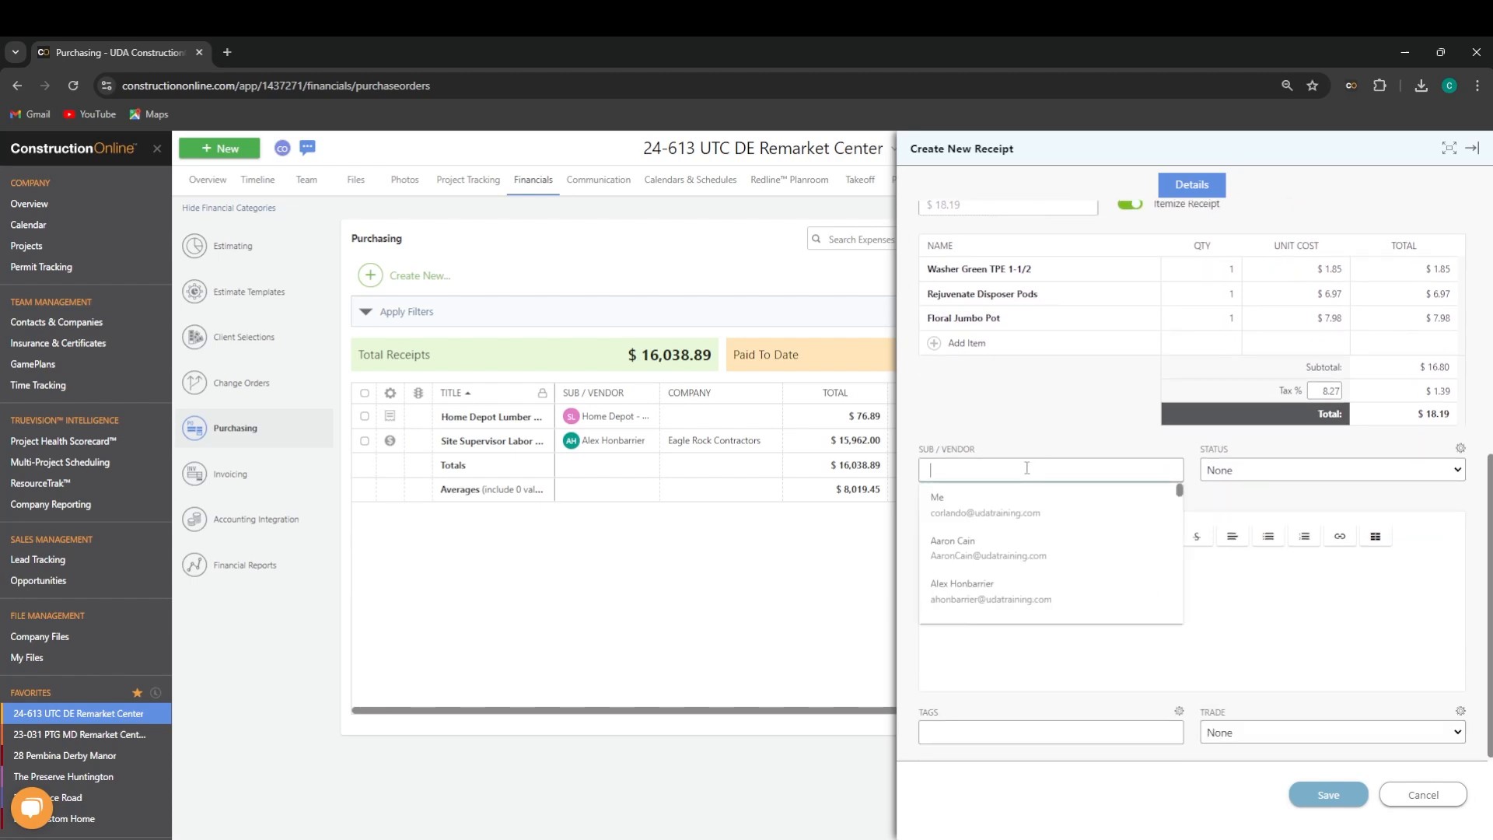
type("Home")
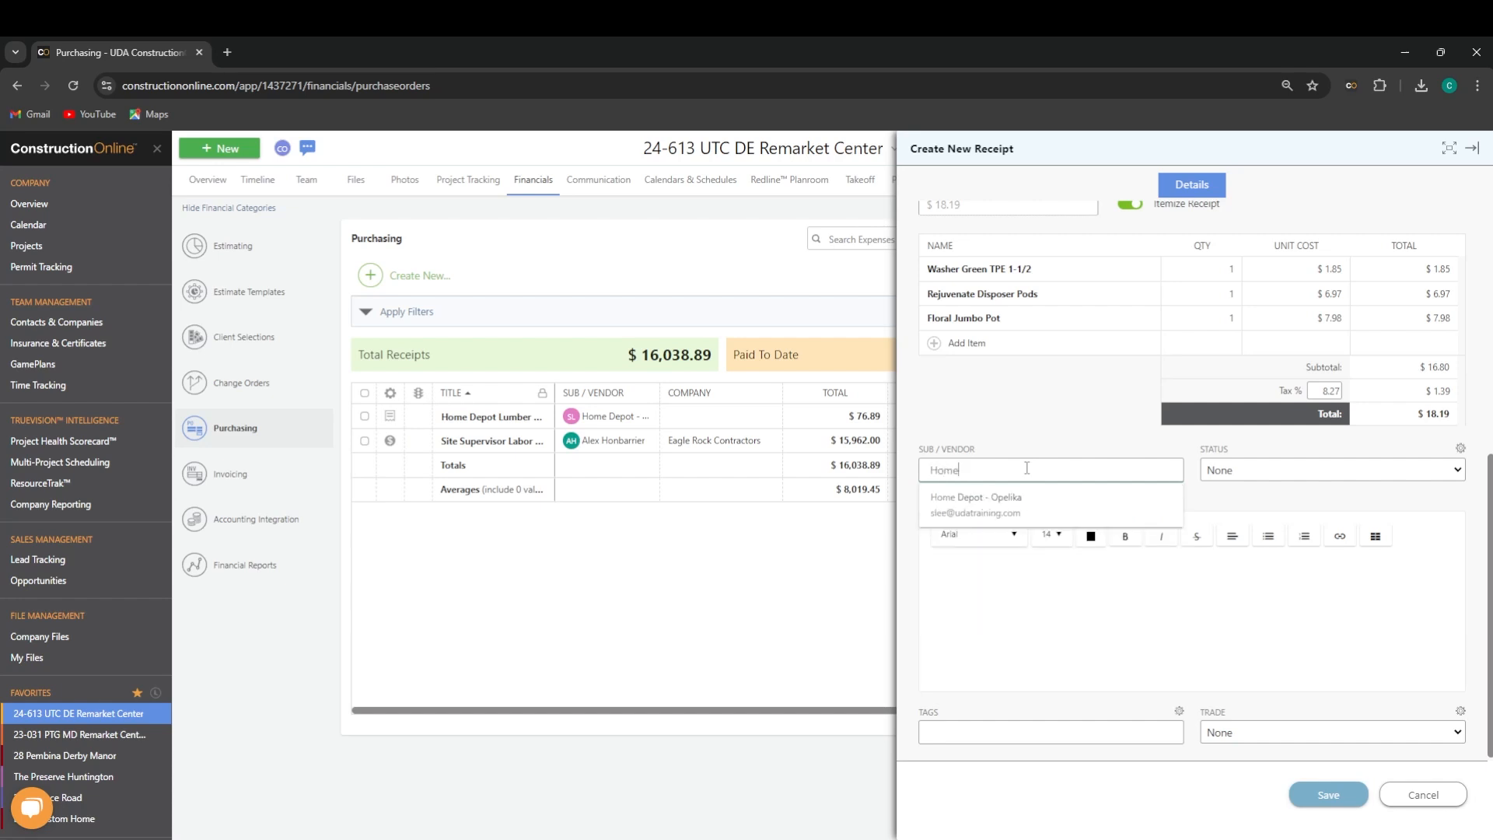
key("Return")
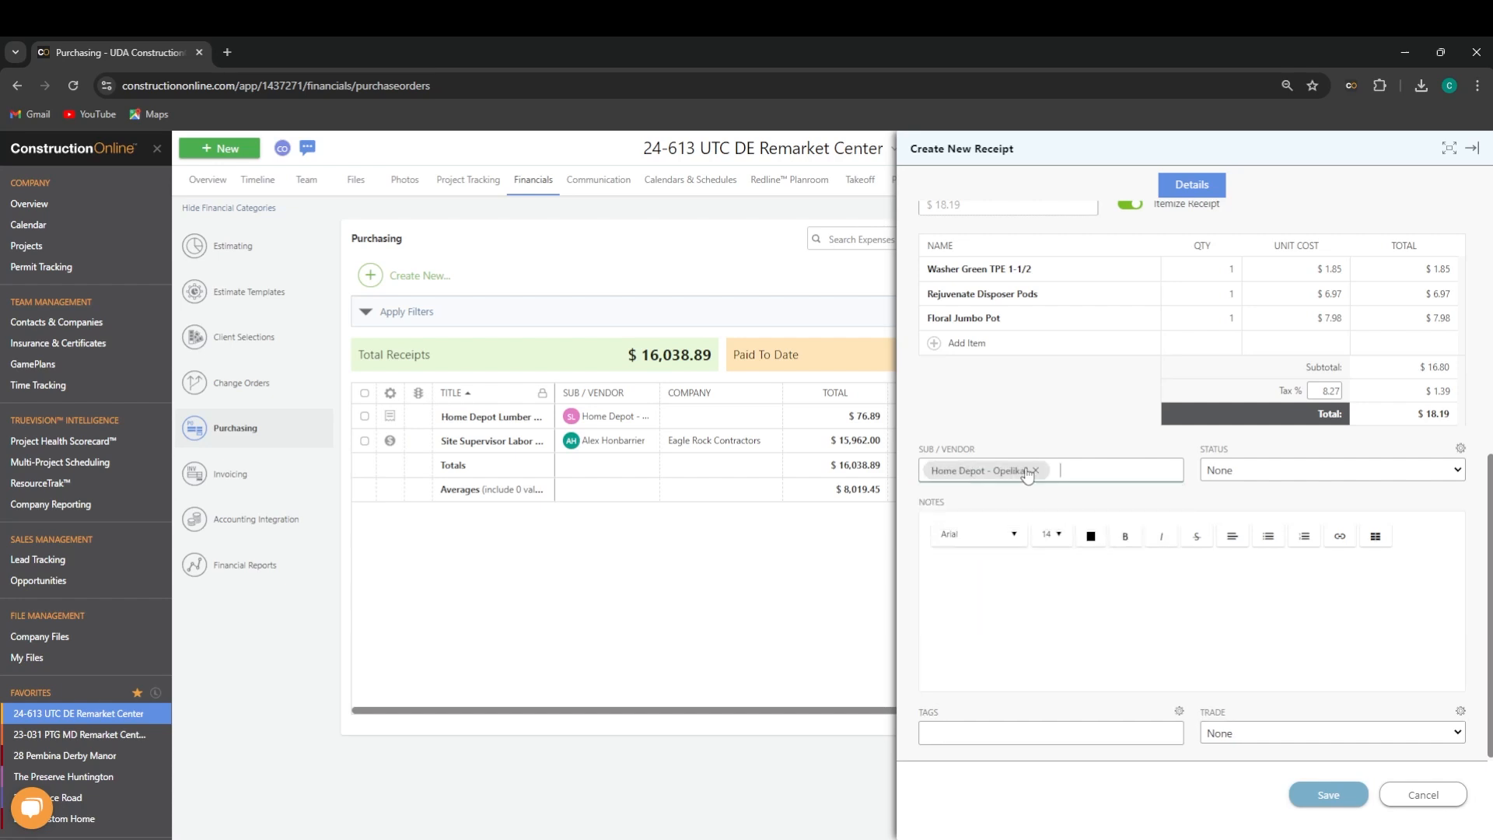
left_click(1008, 429)
Step: Set the receipt's status to Complete and save the receipt
left_click(1250, 570)
scroll(1257, 574, "down", 1)
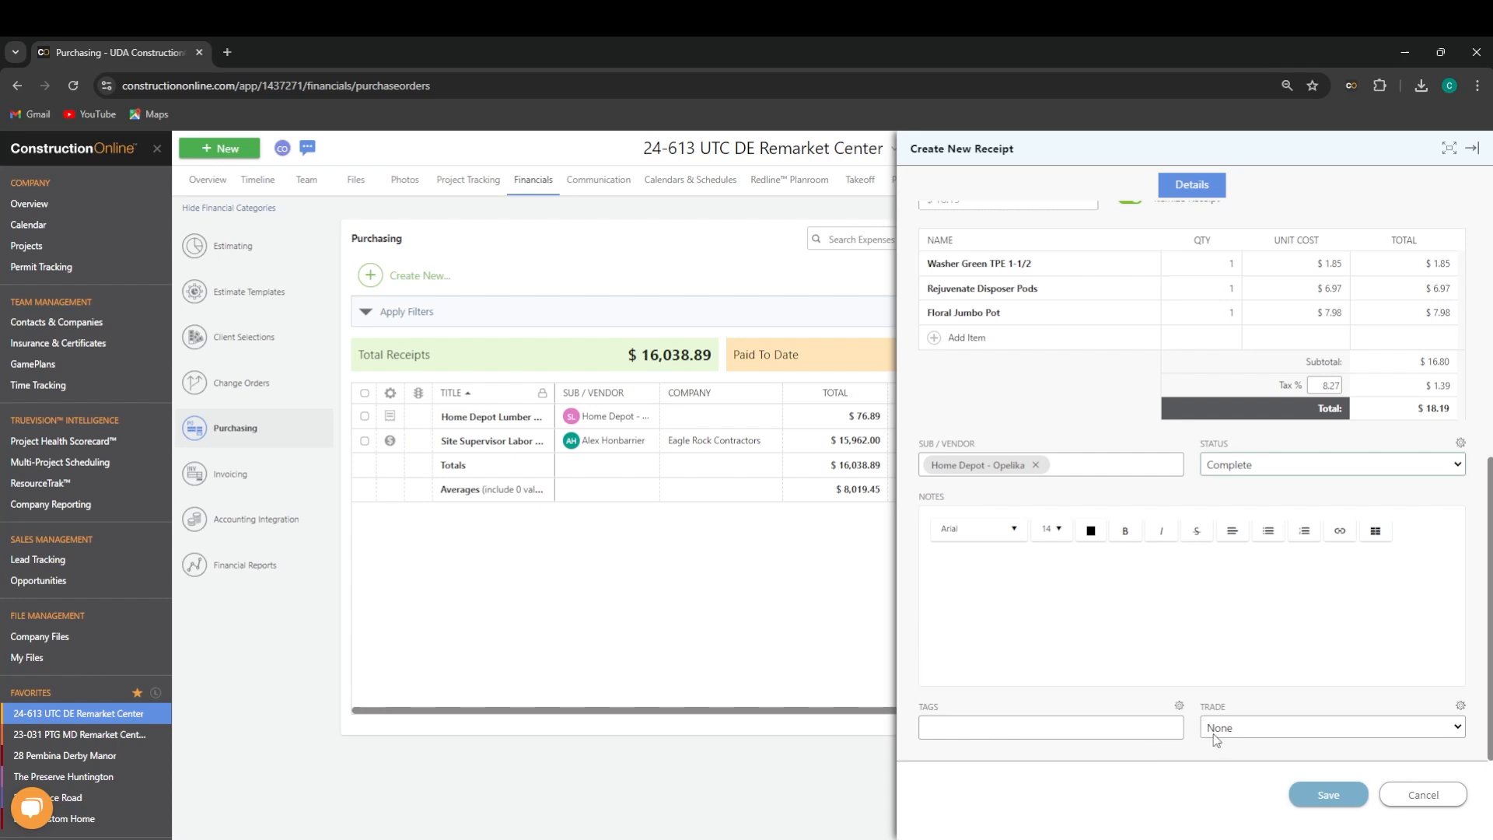
left_click(1322, 794)
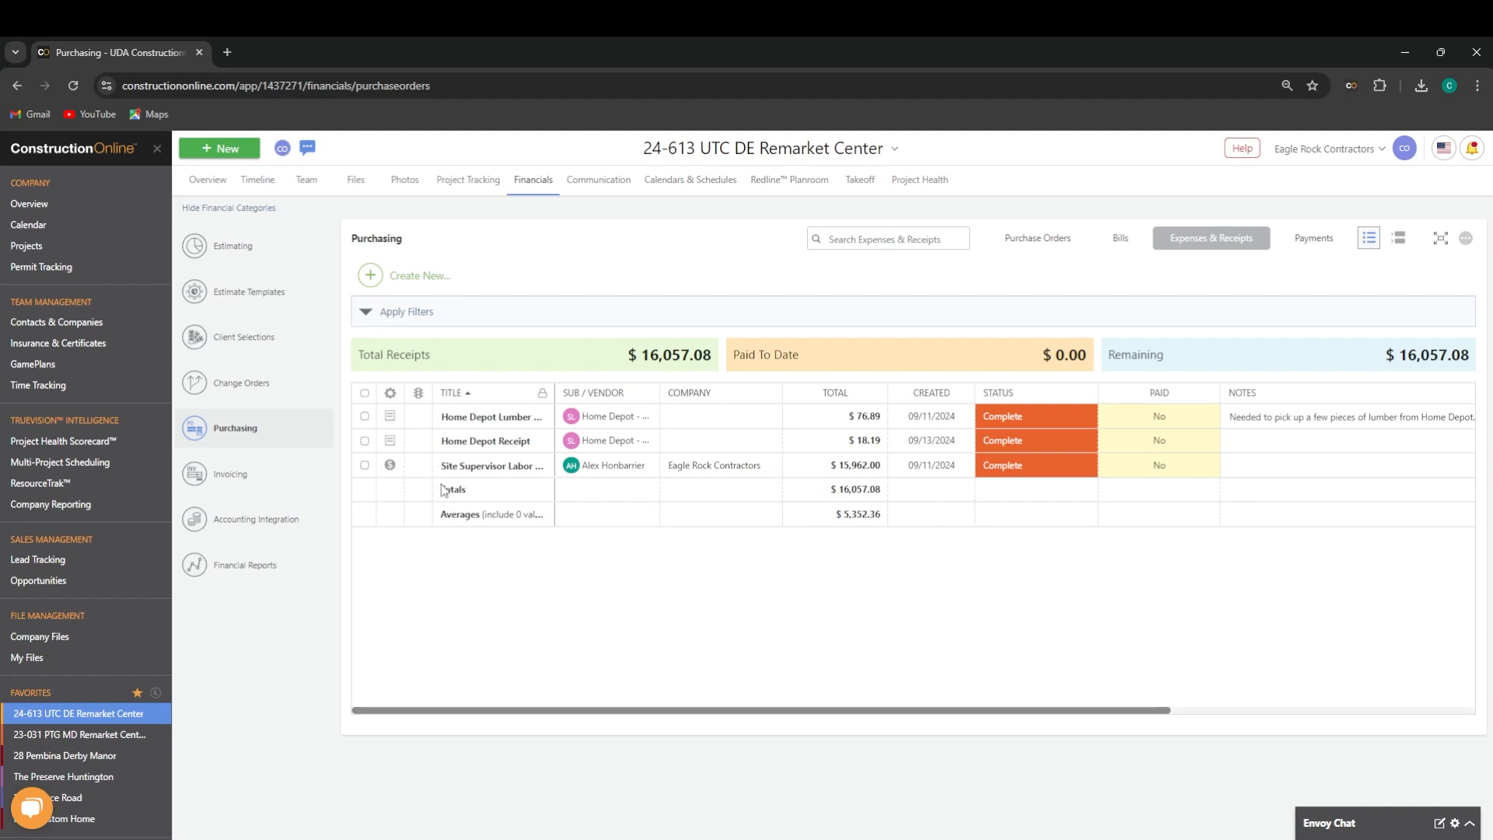
left_click(427, 279)
left_click(418, 346)
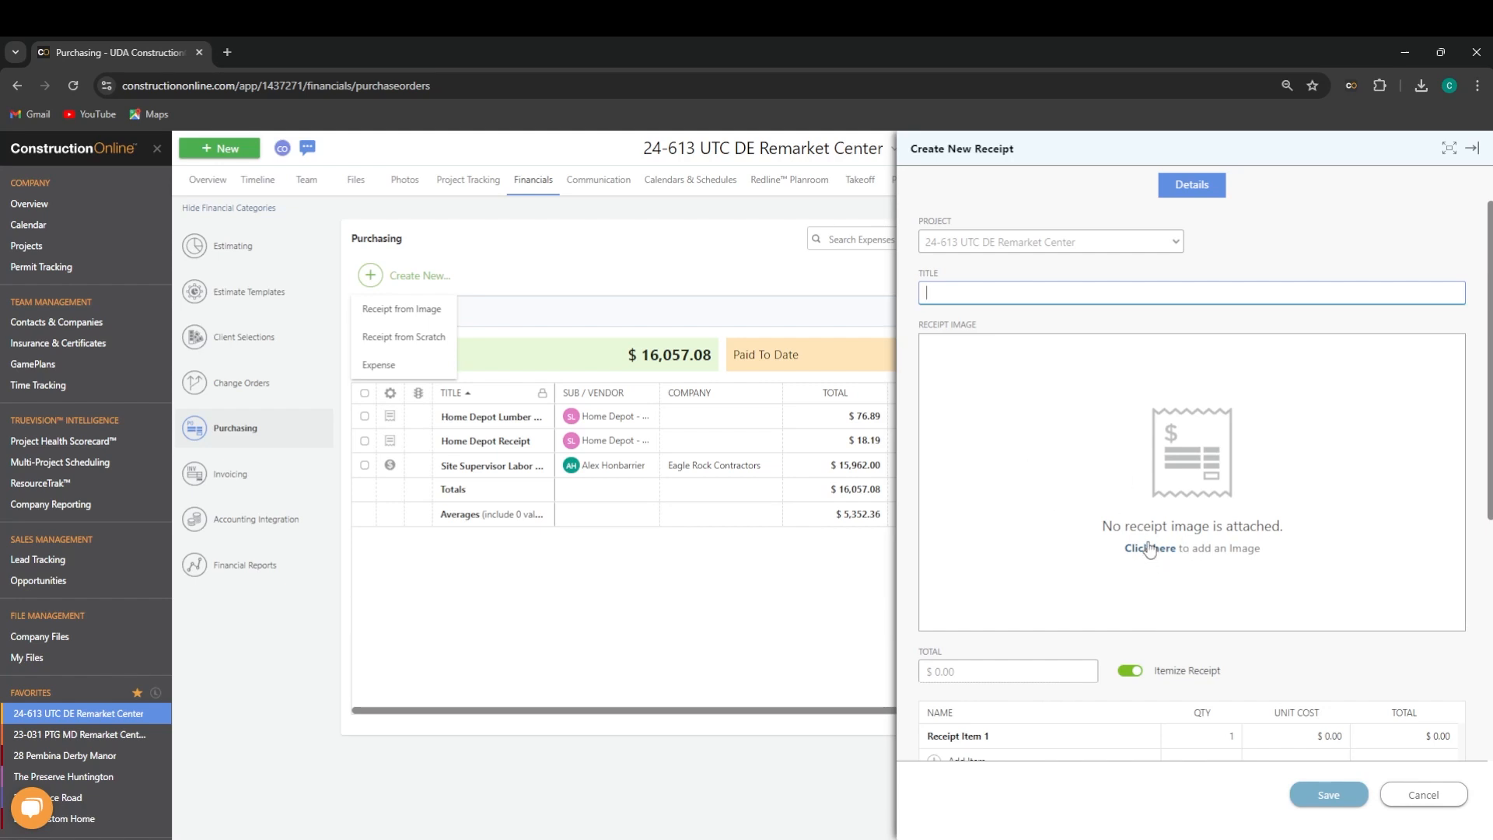
left_click(1422, 796)
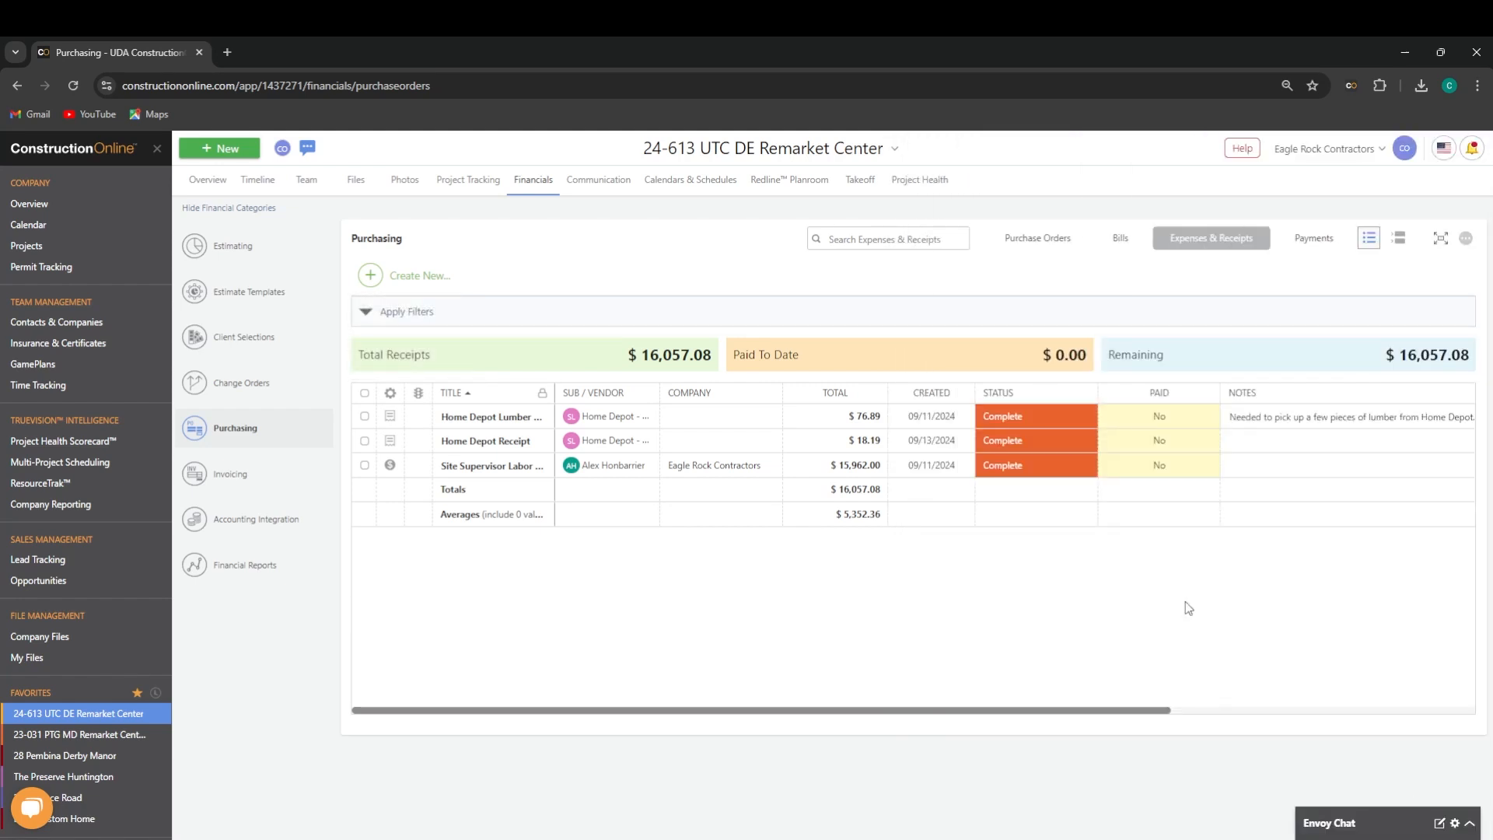